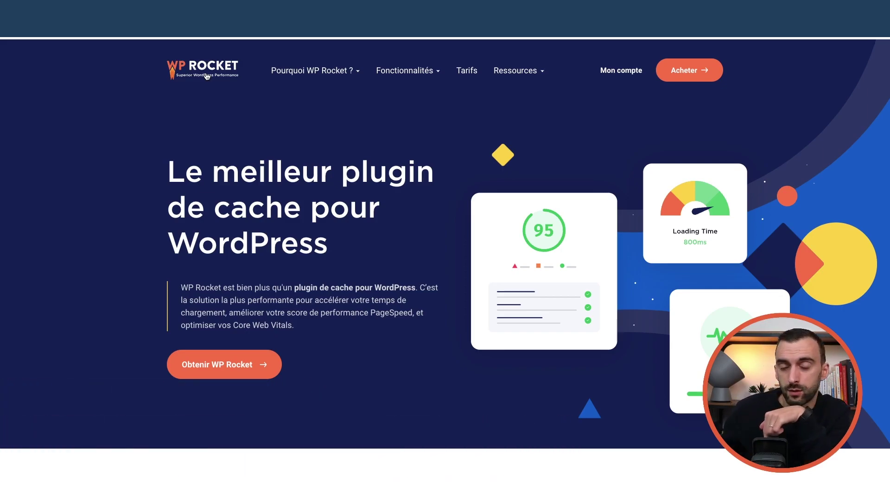
# Step: Open the WP Rocket licence plans, display the prices in euros and review the plans and refund guarantee
pyautogui.click(240, 366)
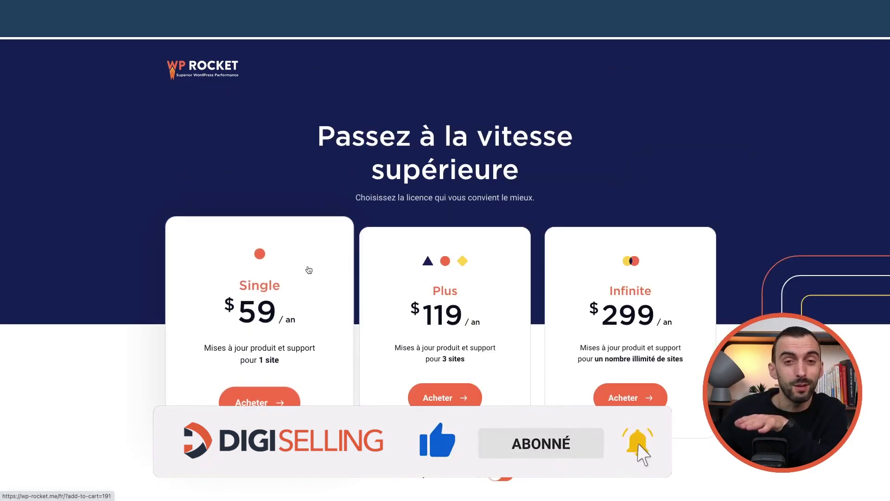
pyautogui.scroll(-1, 323, 267)
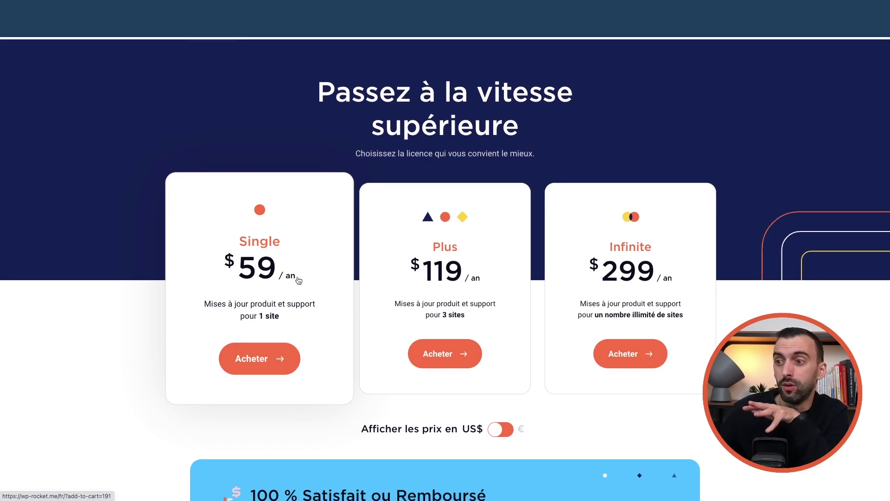
pyautogui.scroll(-1, 292, 280)
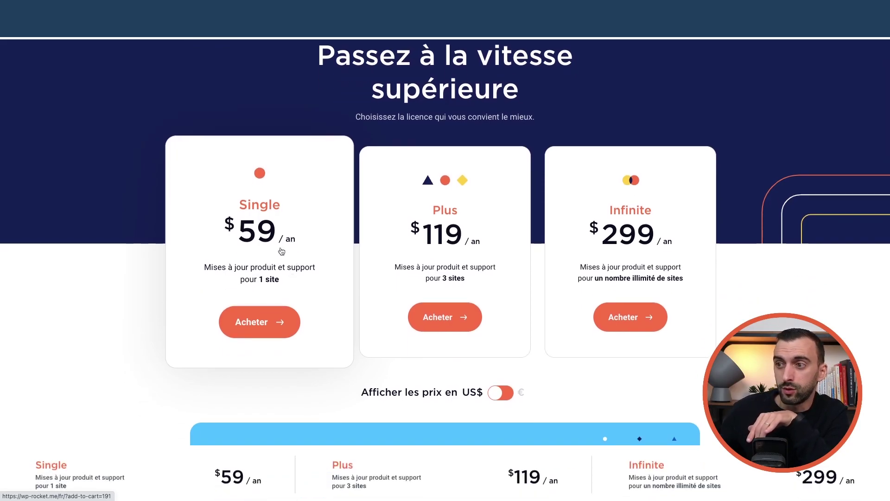
pyautogui.scroll(-1, 281, 251)
pyautogui.click(503, 375)
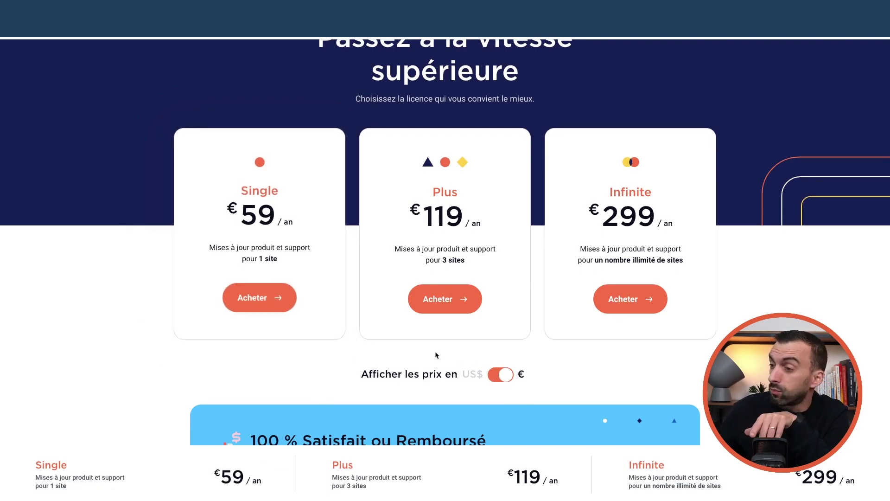
pyautogui.scroll(-3, 346, 311)
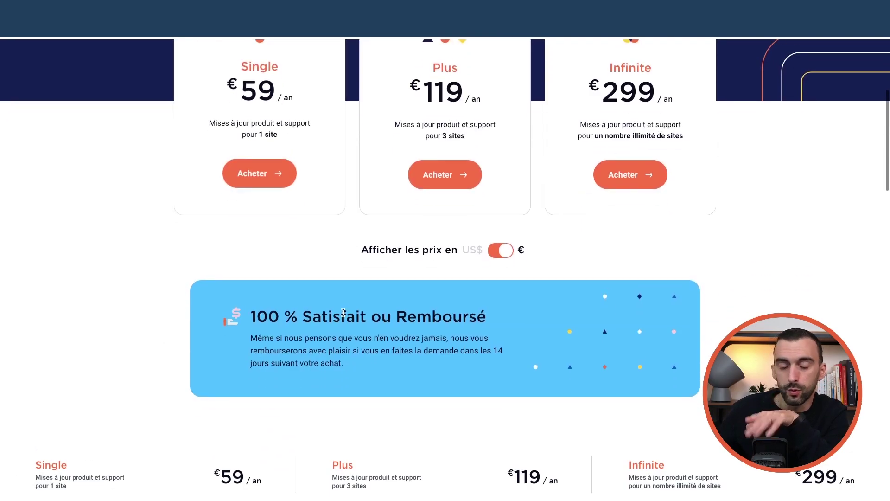
pyautogui.scroll(-1, 343, 312)
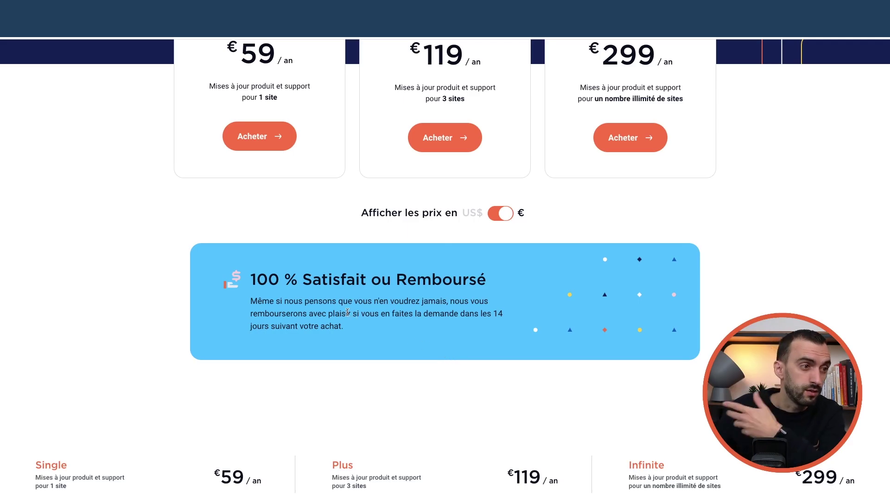
pyautogui.scroll(2, 323, 274)
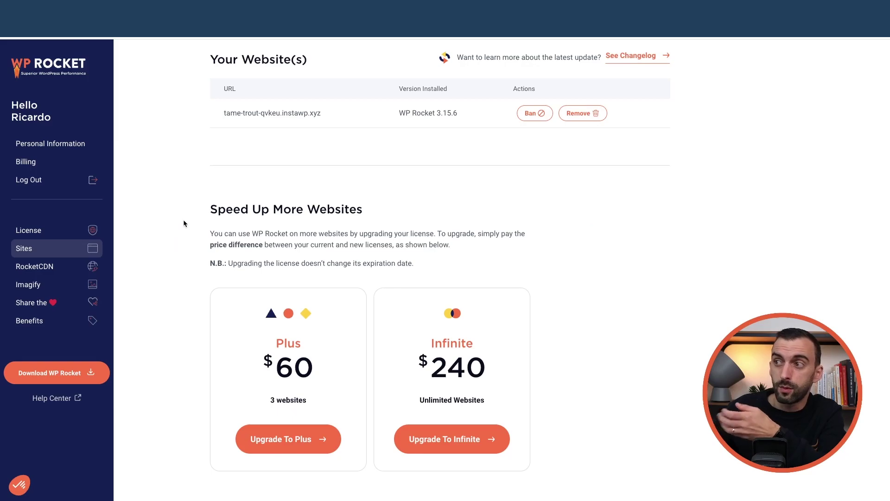
# Step: Remove the site tame-trout-qvkeu.instawp.xyz from the website list of the WP Rocket account
pyautogui.click(590, 114)
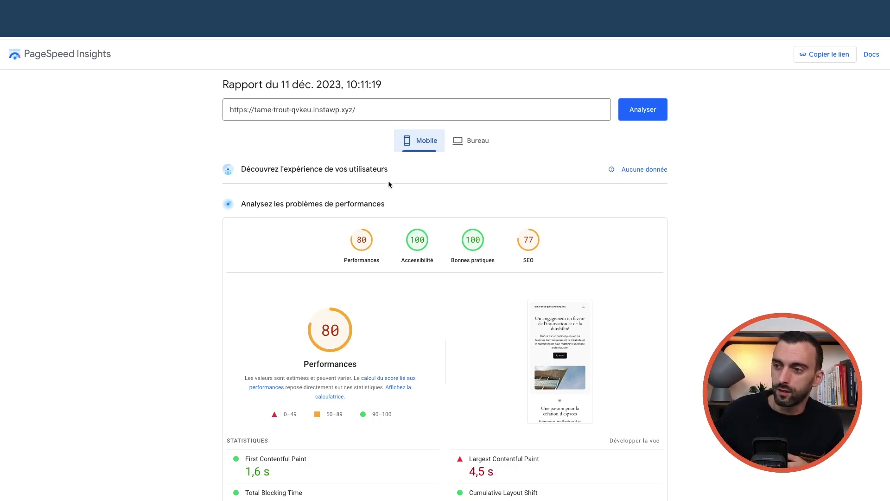
# Step: Compare the desktop and mobile performance reports for the site in PageSpeed Insights
pyautogui.click(456, 146)
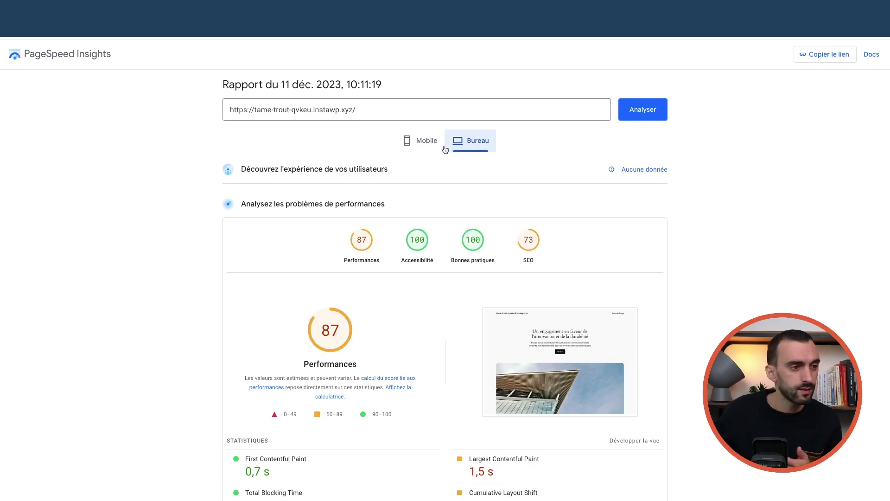
pyautogui.click(430, 147)
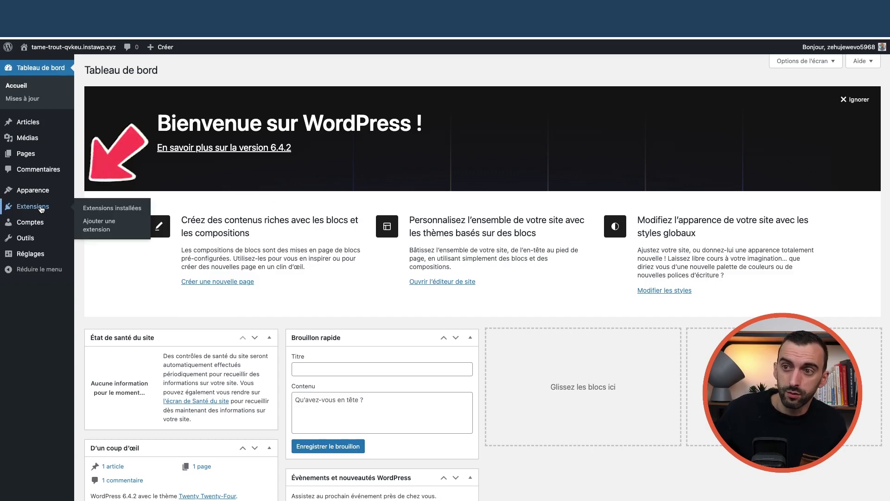
# Step: Upload wp-rocket_3.15.6.zip as a new plugin in the WordPress admin, then install and activate it
pyautogui.click(79, 208)
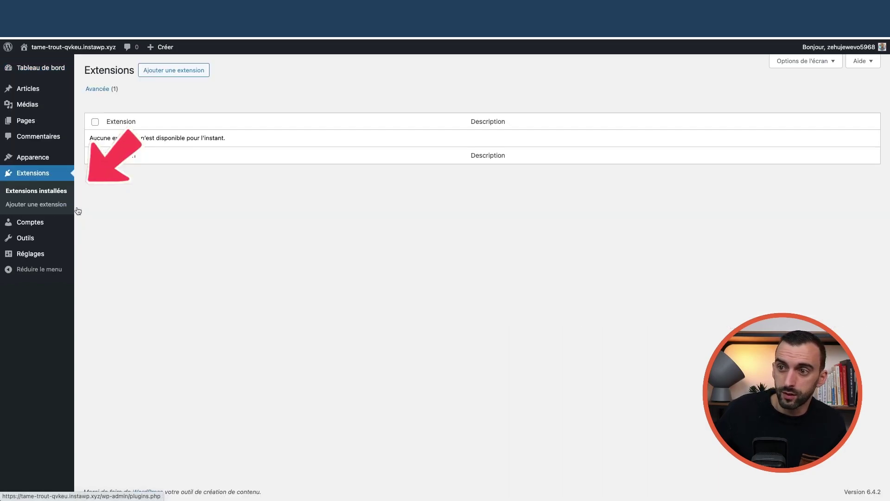
pyautogui.click(175, 72)
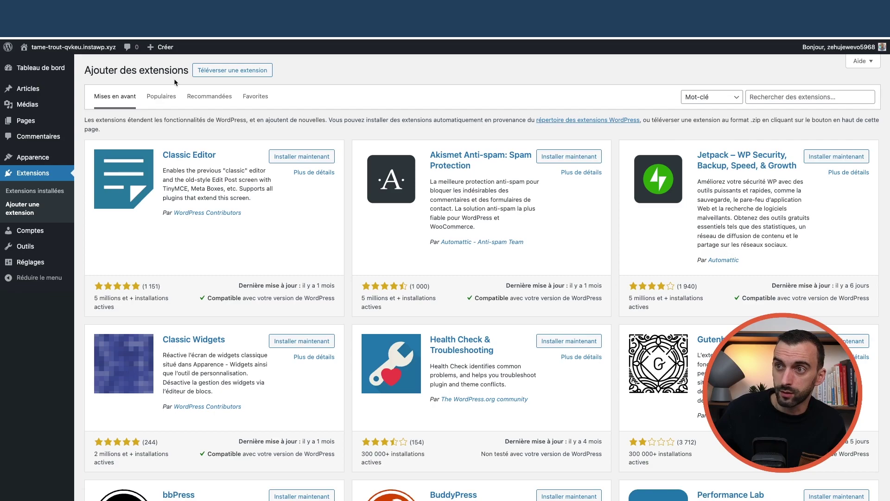
pyautogui.click(228, 71)
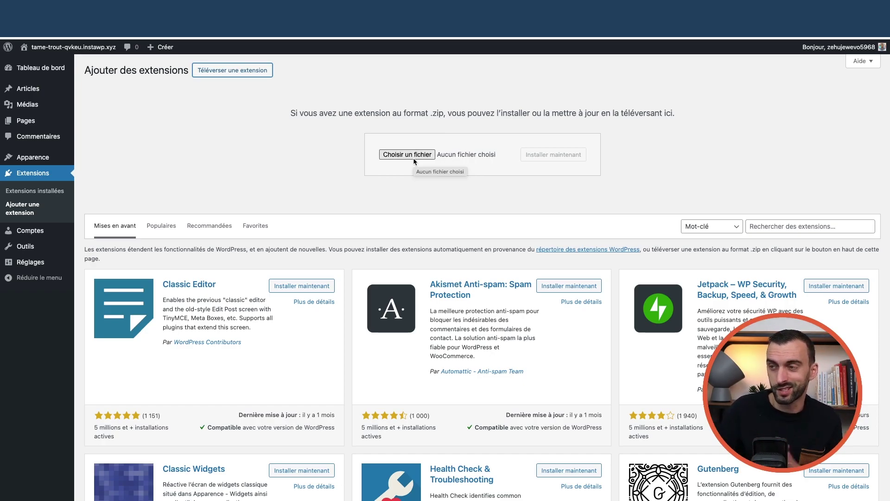
pyautogui.click(413, 157)
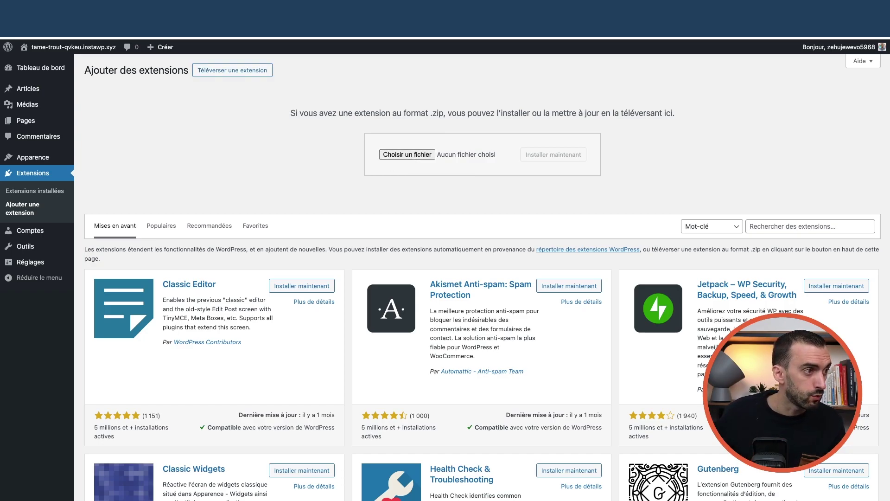
pyautogui.moveTo(351, 286); pyautogui.dragTo(415, 156)
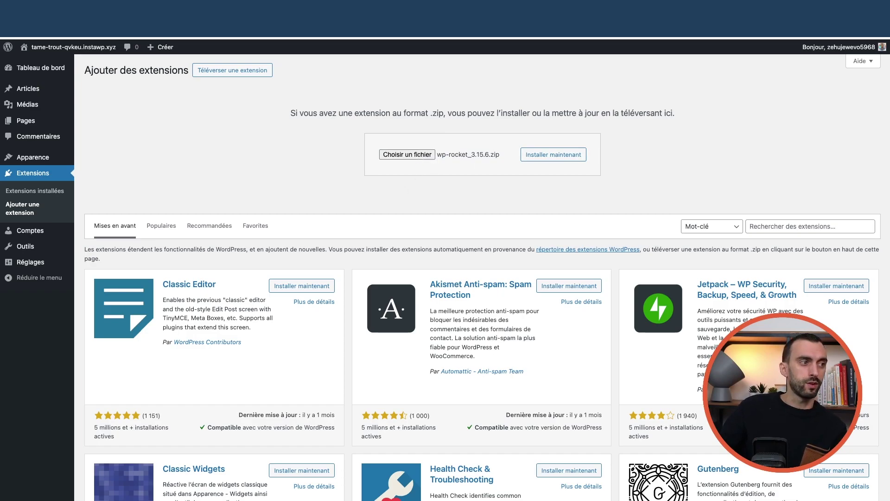
pyautogui.click(557, 158)
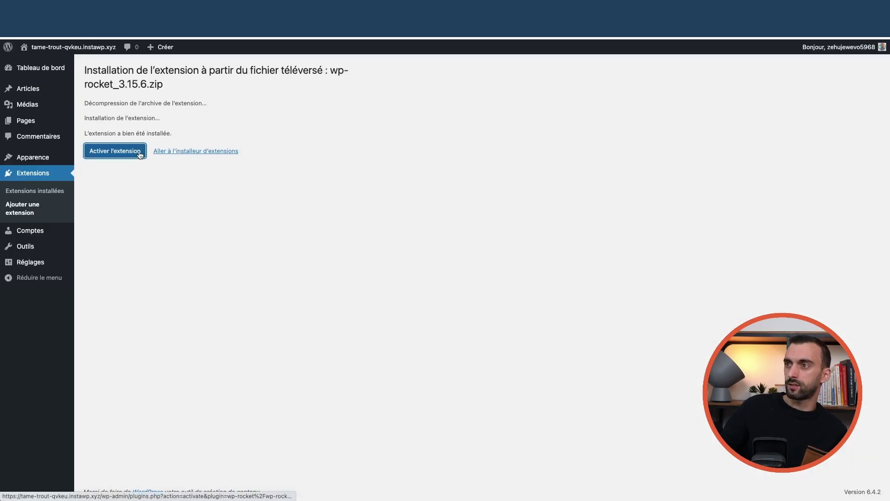
pyautogui.click(115, 151)
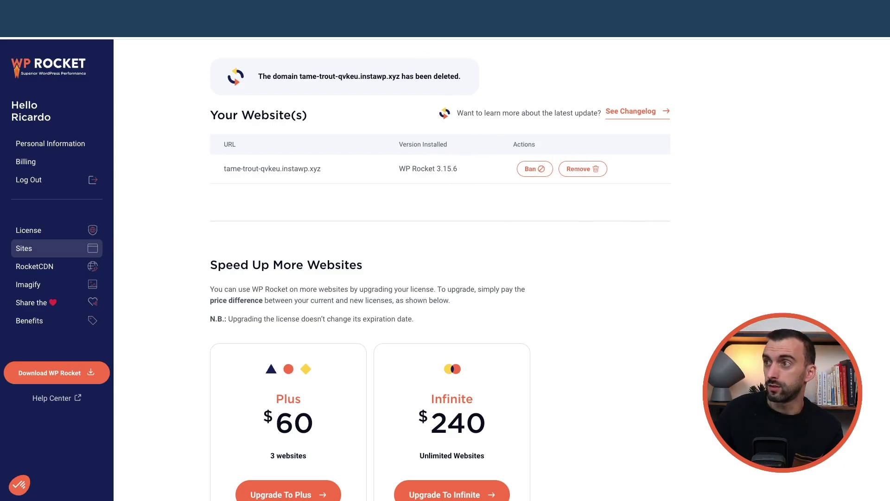
# Step: Return to the WordPress plugin list and open the settings of the WP Rocket plugin
pyautogui.click(482, 14)
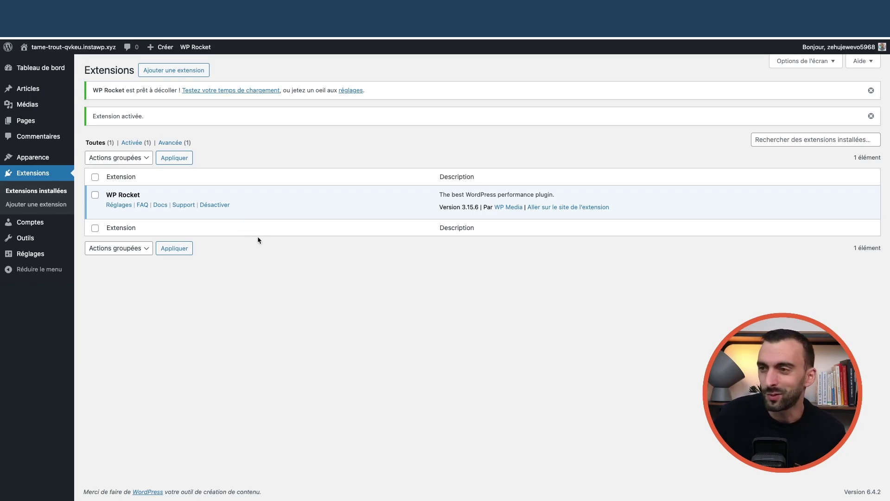
pyautogui.moveTo(28, 128)
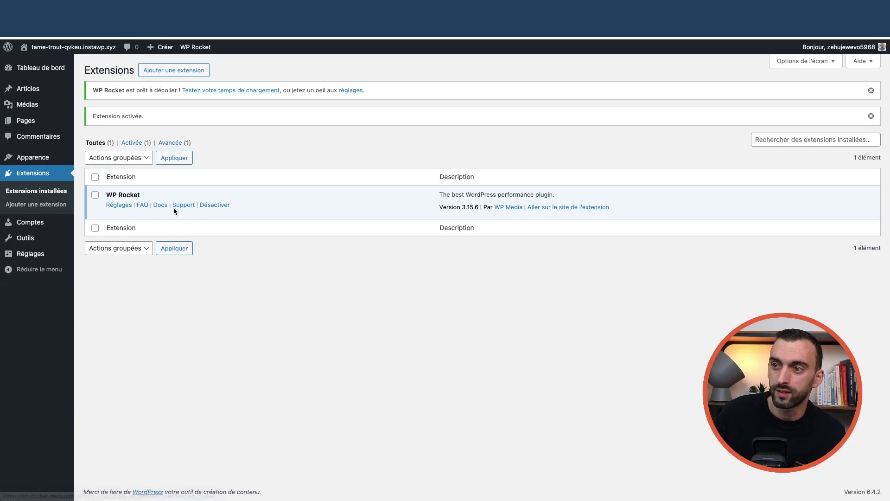
pyautogui.click(122, 206)
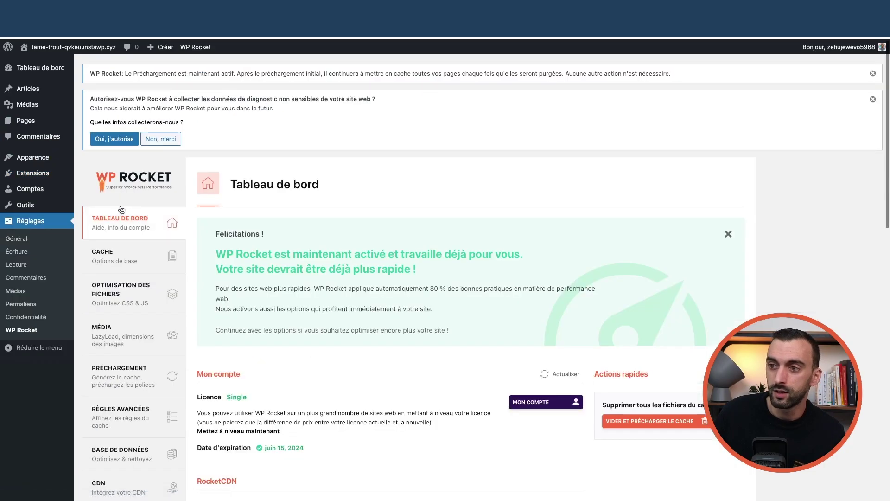
# Step: Review WP Rocket's dashboard and its cache, media, preload and advanced rules settings
pyautogui.scroll(-3, 356, 230)
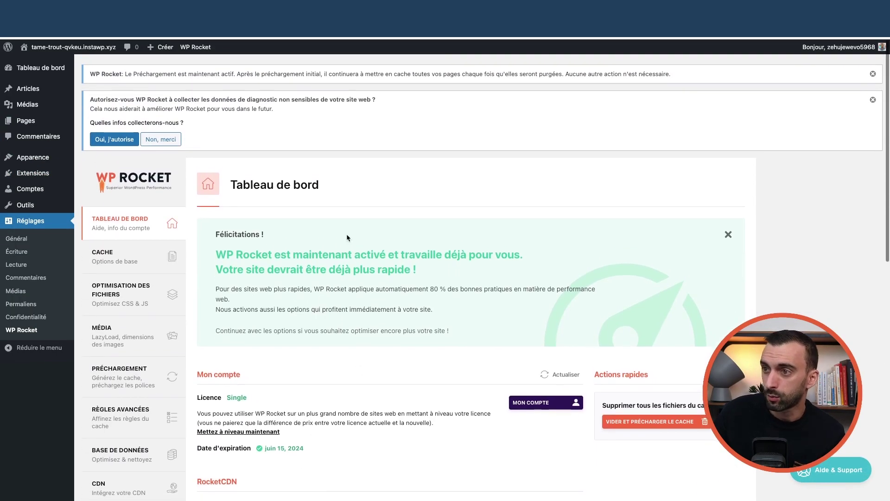
pyautogui.scroll(-2, 347, 235)
pyautogui.scroll(-2, 349, 237)
pyautogui.click(649, 308)
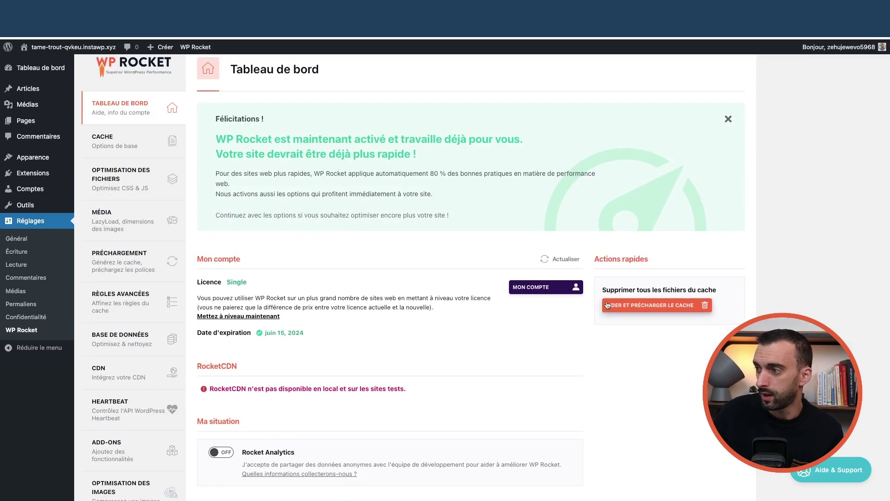
pyautogui.click(140, 263)
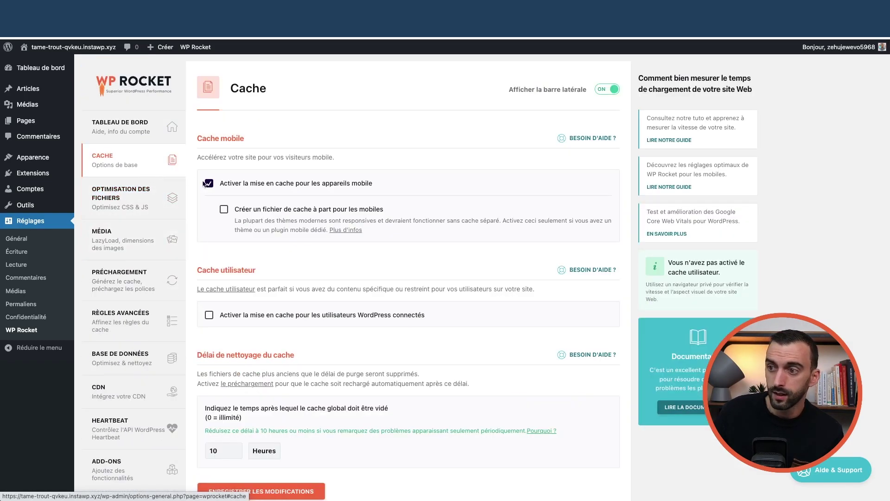
pyautogui.scroll(-2, 305, 244)
pyautogui.scroll(2, 306, 244)
pyautogui.click(139, 224)
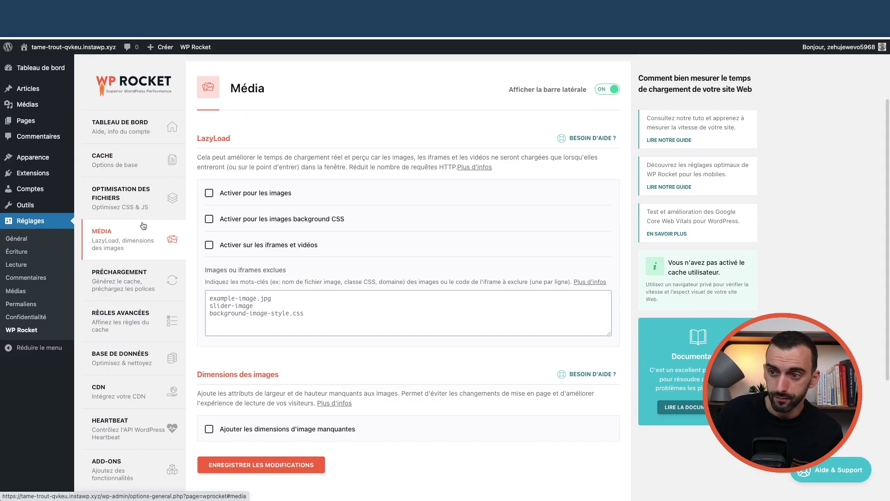
pyautogui.scroll(-2, 139, 225)
pyautogui.click(136, 221)
pyautogui.scroll(-2, 135, 227)
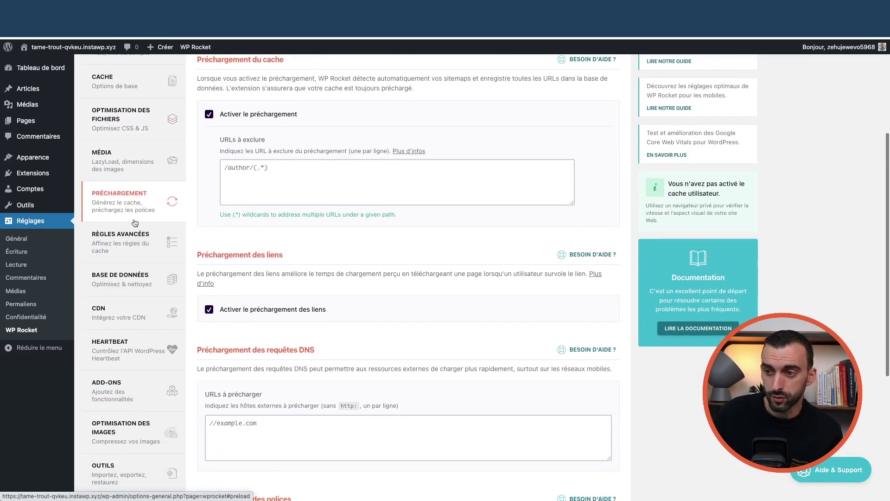
pyautogui.click(133, 236)
pyautogui.scroll(-3, 131, 241)
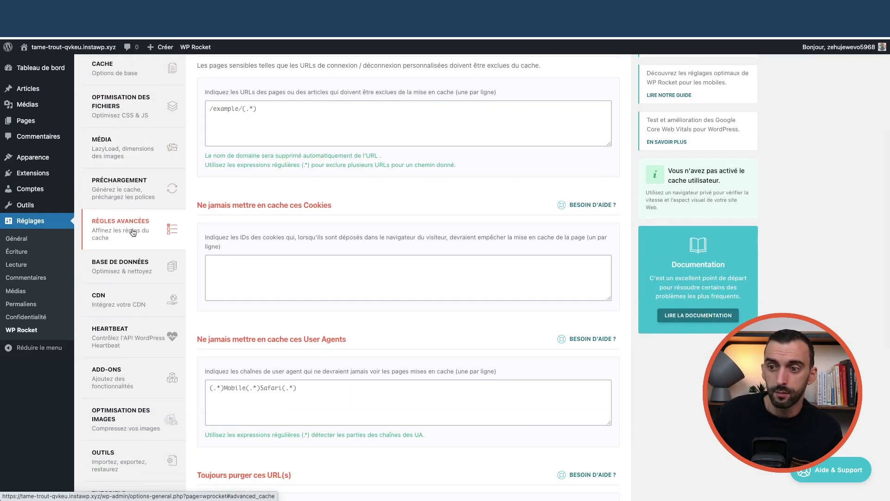
pyautogui.scroll(-2, 131, 232)
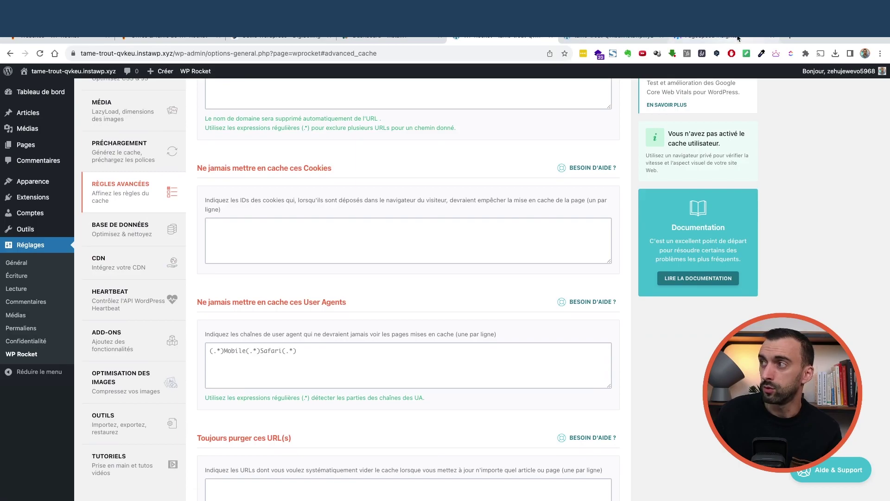
# Step: Switch to PageSpeed Insights, show the site's desktop report and run the analysis again
pyautogui.click(737, 38)
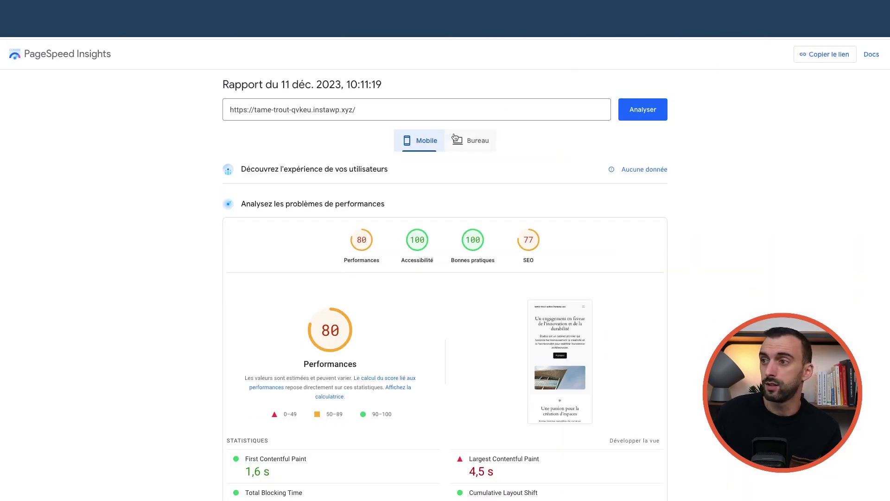
pyautogui.click(459, 165)
pyautogui.click(643, 135)
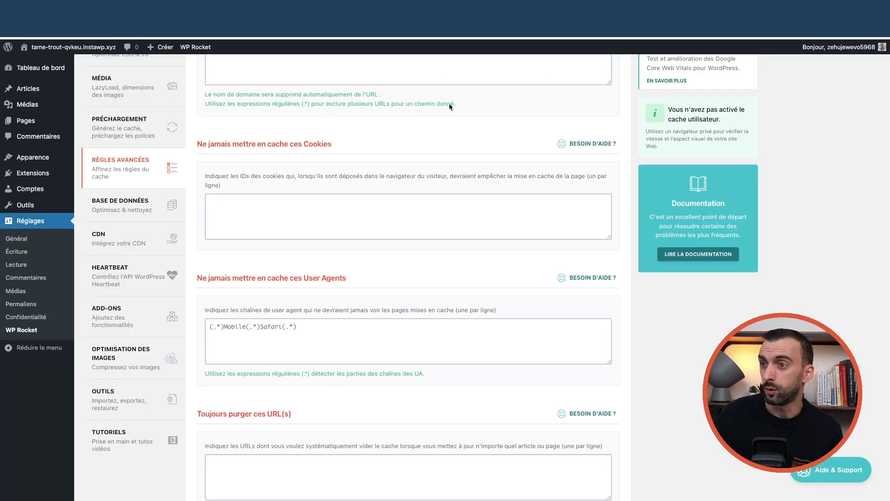
# Step: Enable LazyLoad for images, CSS background images, and iframes and videos in WP Rocket's media settings, and save the changes
pyautogui.scroll(1, 448, 110)
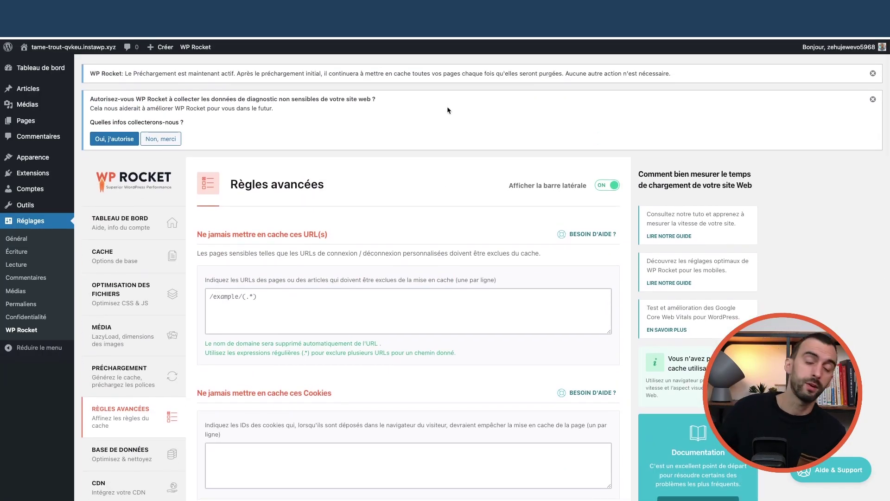
pyautogui.click(123, 219)
pyautogui.click(120, 194)
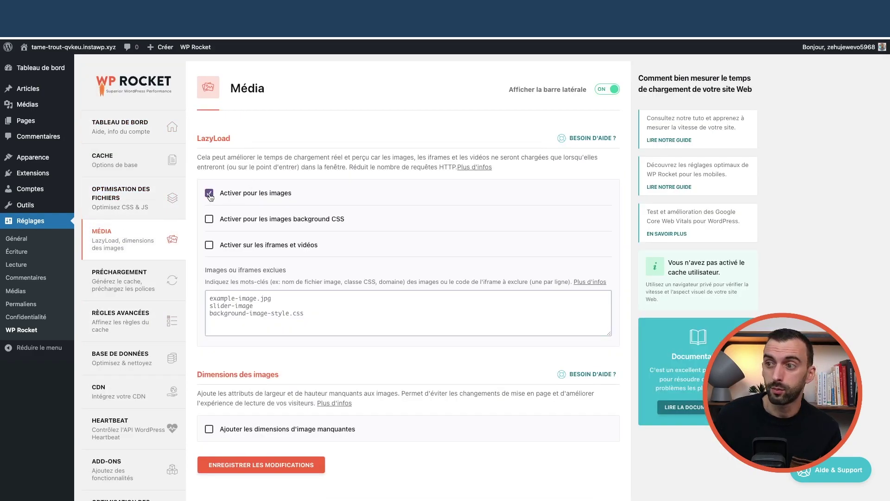
pyautogui.click(209, 245)
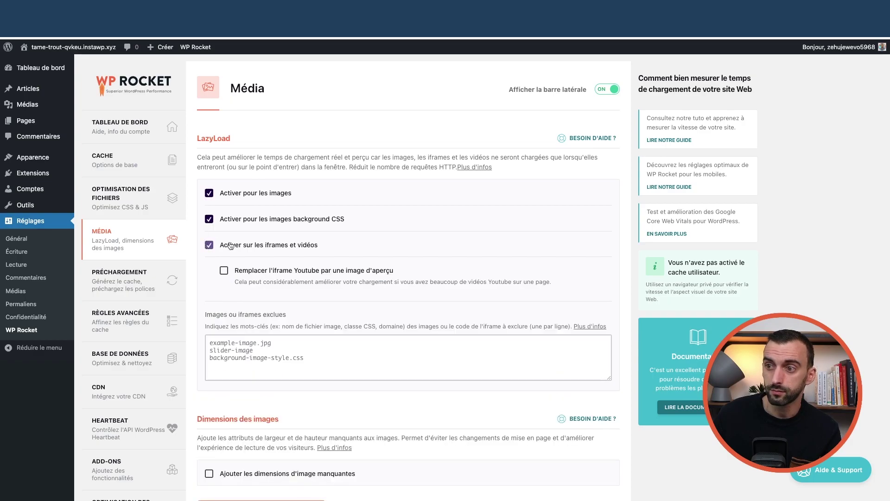
pyautogui.scroll(-5, 260, 288)
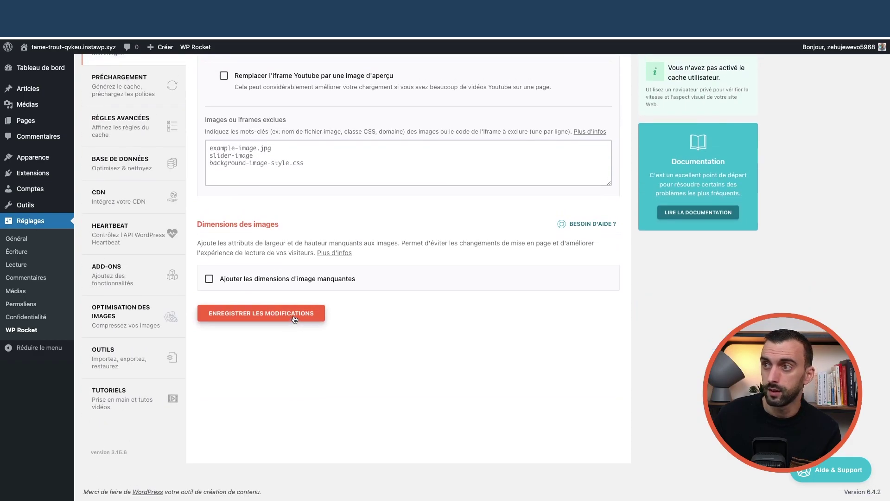
pyautogui.click(294, 314)
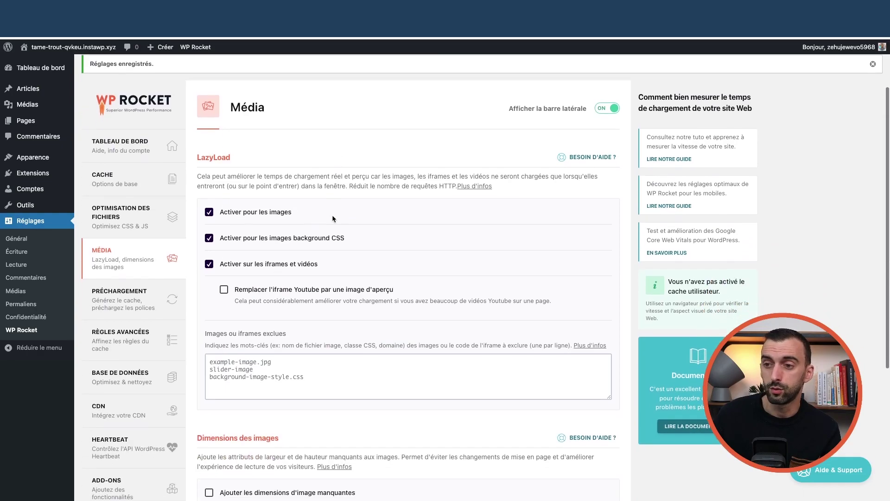
pyautogui.scroll(-4, 139, 287)
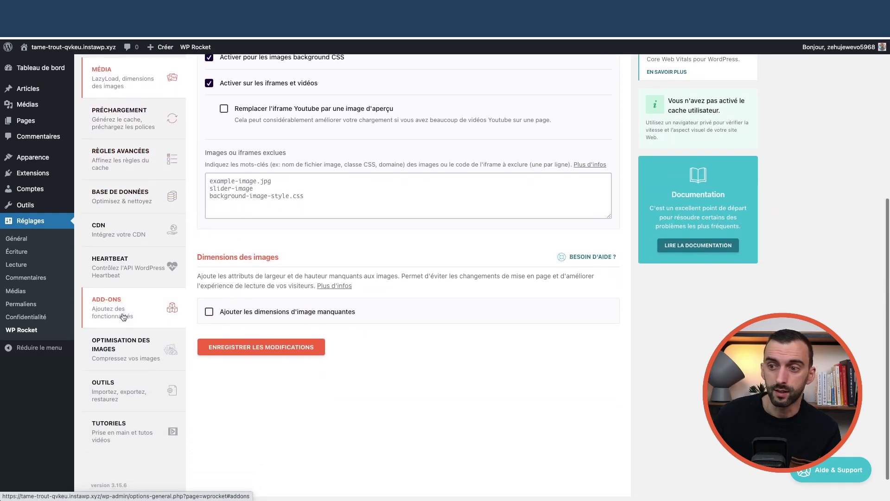
# Step: Review WP Rocket's image optimization and database cleanup settings
pyautogui.click(124, 333)
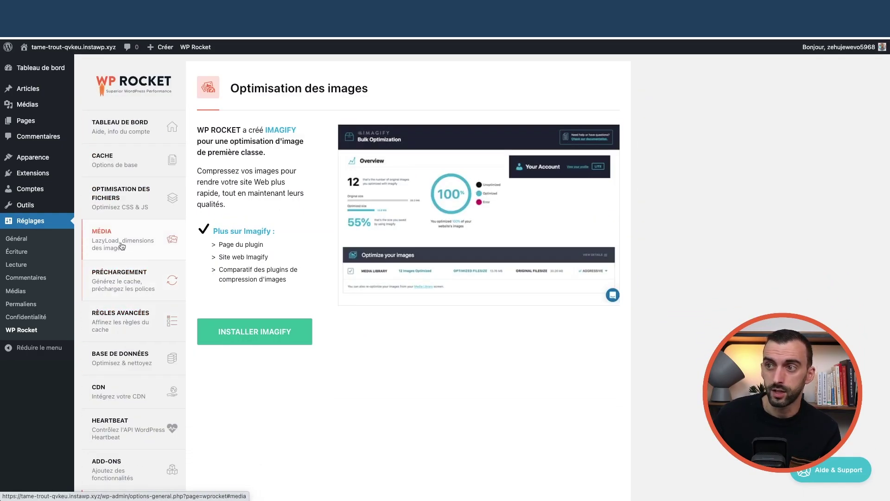
pyautogui.scroll(-3, 130, 301)
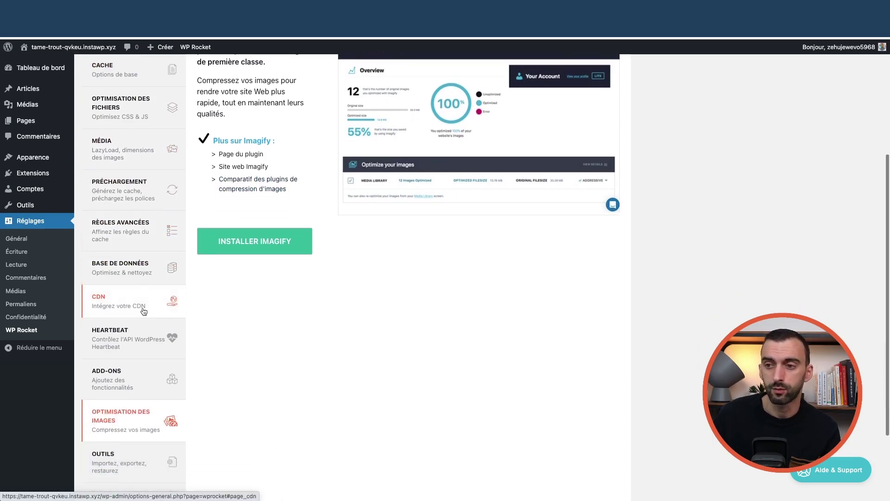
pyautogui.click(135, 272)
pyautogui.scroll(-3, 129, 288)
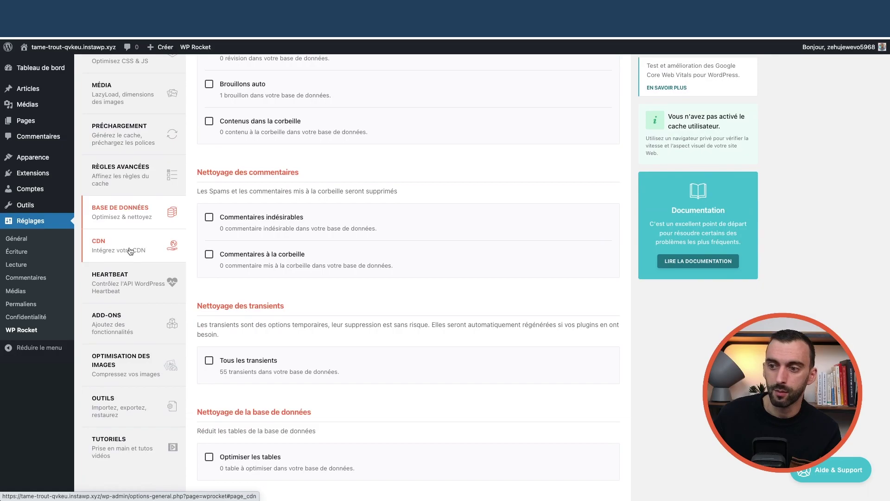
pyautogui.scroll(5, 107, 232)
pyautogui.click(117, 208)
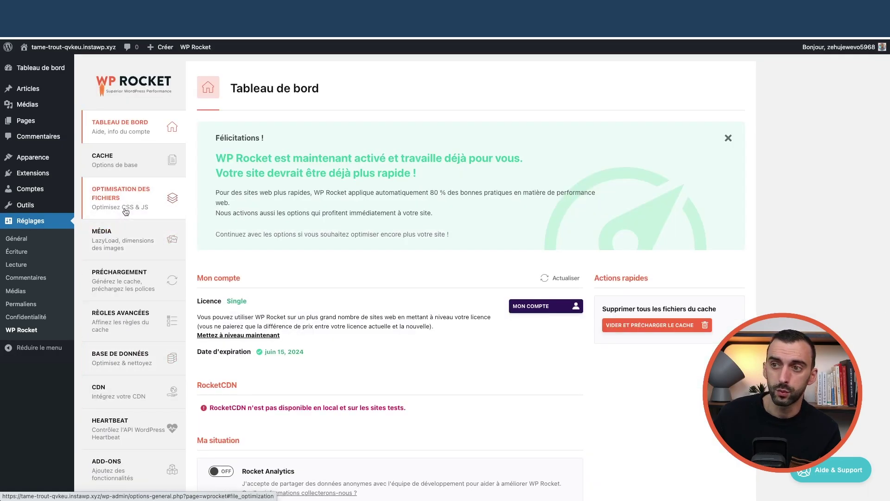
# Step: Enable CSS minification and CSS delivery optimization with unused CSS removal in WP Rocket's file optimization settings, and save the changes
pyautogui.click(124, 211)
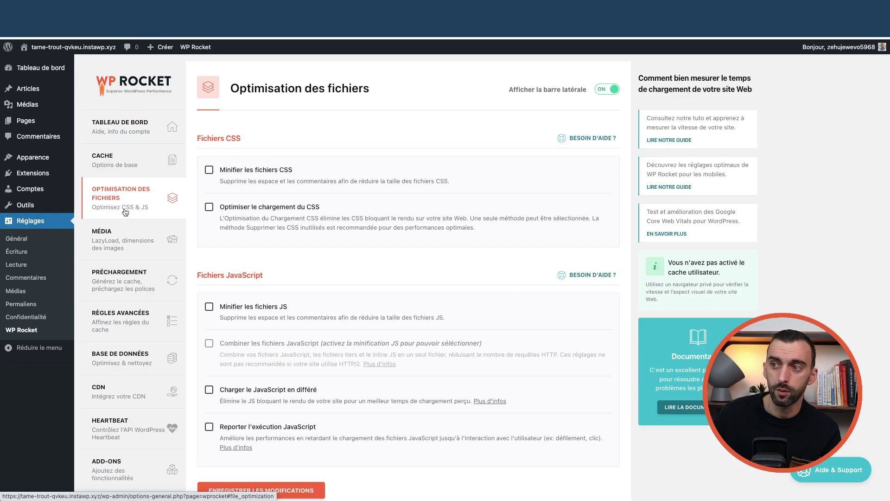
pyautogui.click(208, 171)
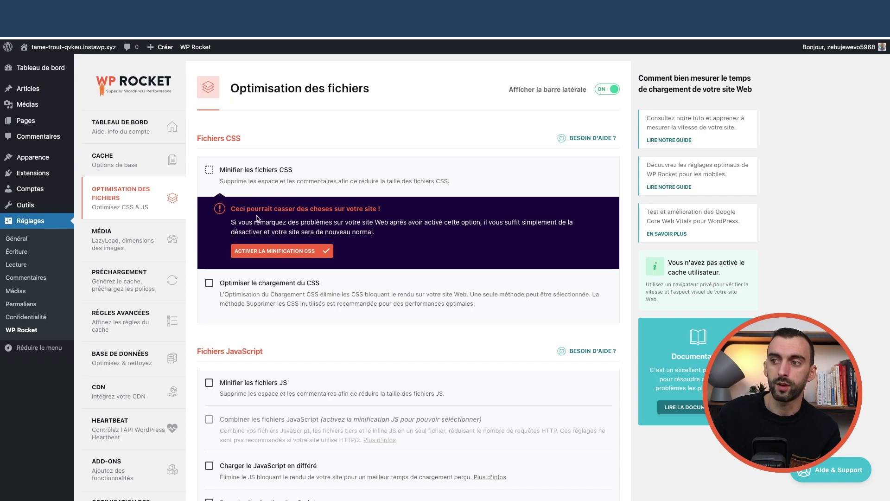
pyautogui.click(287, 252)
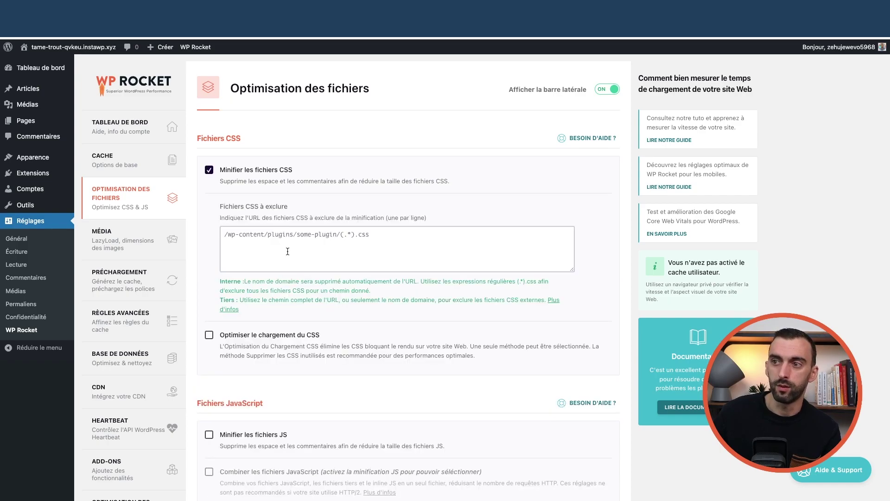
pyautogui.click(209, 335)
pyautogui.click(307, 457)
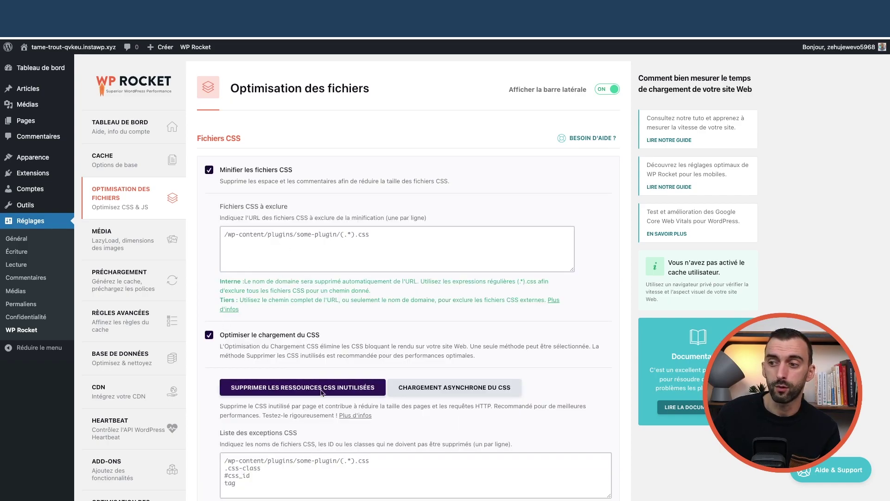
pyautogui.scroll(-7, 327, 326)
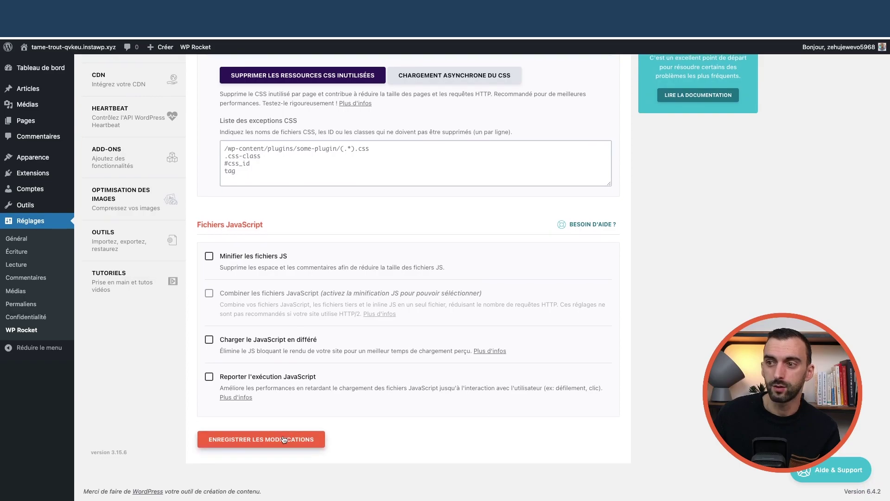
pyautogui.scroll(5, 384, 228)
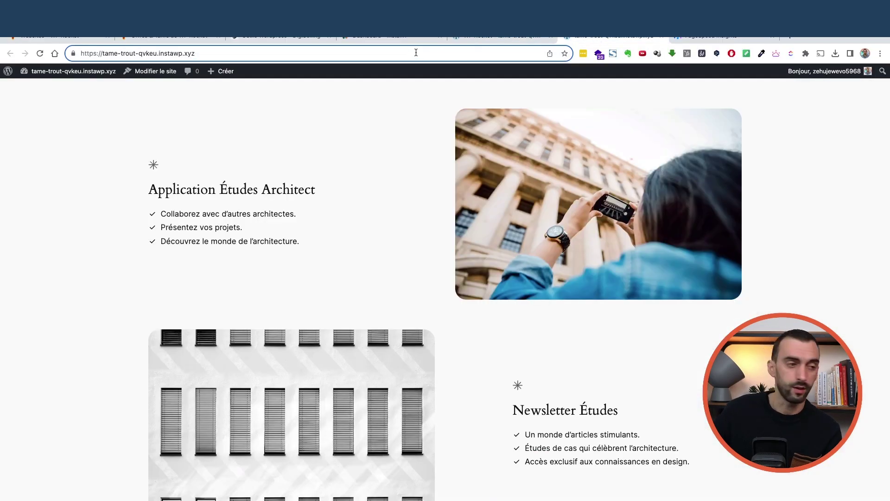
# Step: Reload the site's front page and check its appearance from header to footer
pyautogui.press('Return')
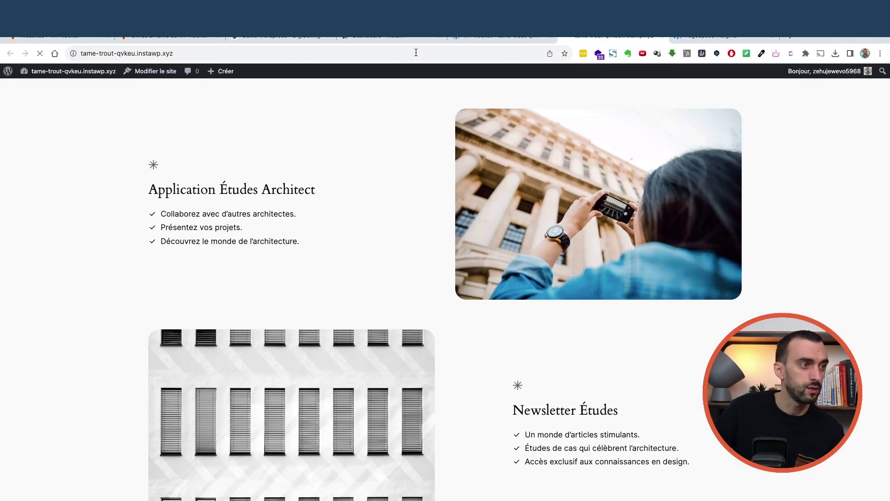
pyautogui.scroll(15, 513, 198)
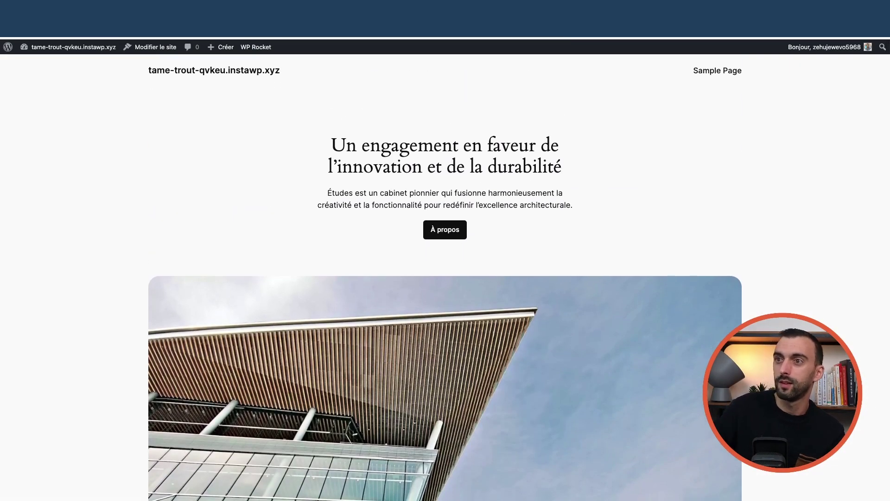
pyautogui.scroll(-15, 539, 216)
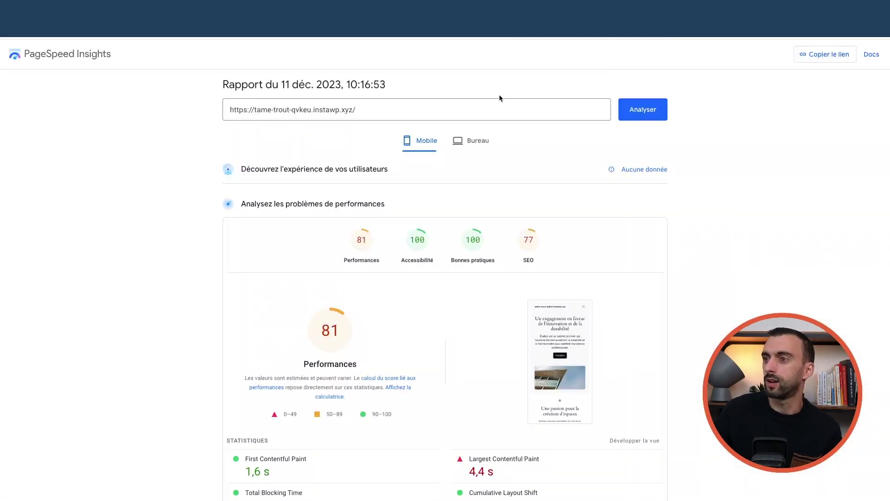
# Step: Switch to PageSpeed Insights and examine the site's desktop and mobile reports, including the mobile opportunities and diagnostics
pyautogui.click(471, 140)
pyautogui.click(409, 148)
pyautogui.scroll(-7, 419, 208)
pyautogui.scroll(-7, 393, 279)
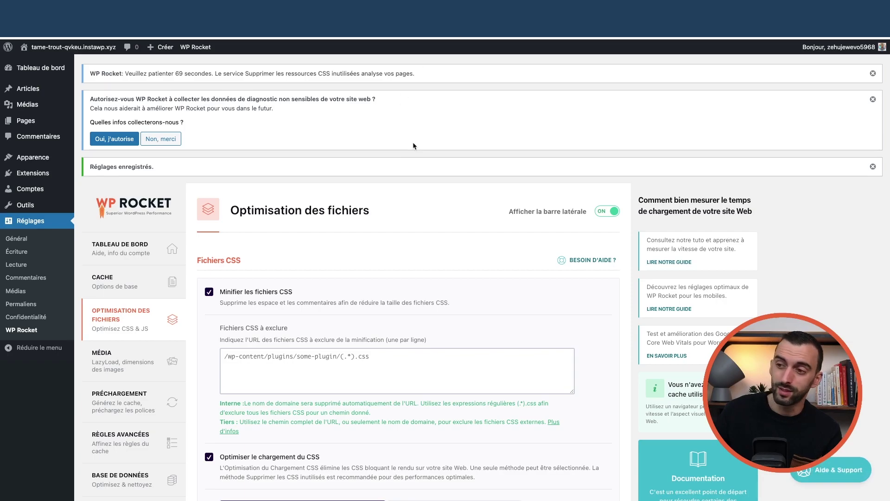
# Step: Return to WP Rocket and review its media, preload, advanced rules, database and CDN settings
pyautogui.scroll(-5, 306, 201)
pyautogui.click(120, 206)
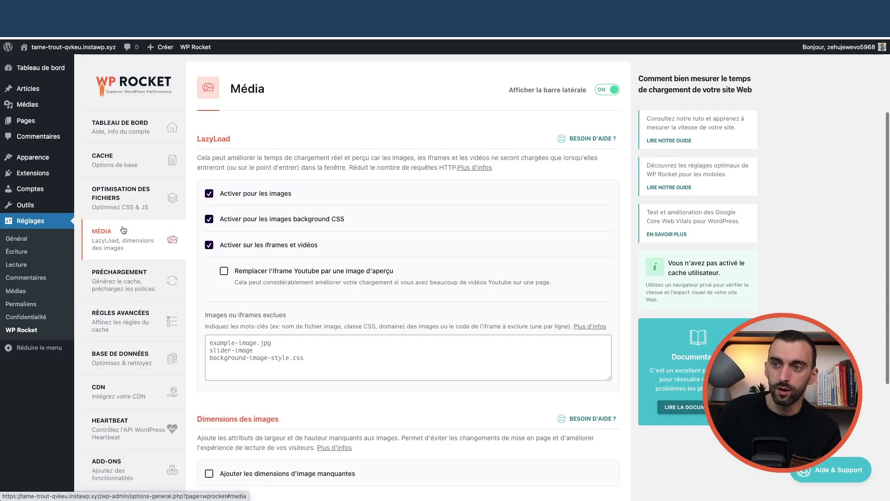
pyautogui.click(124, 293)
pyautogui.click(123, 319)
pyautogui.scroll(-2, 125, 315)
pyautogui.click(133, 324)
pyautogui.scroll(-1, 133, 324)
pyautogui.click(133, 346)
pyautogui.scroll(-5, 137, 320)
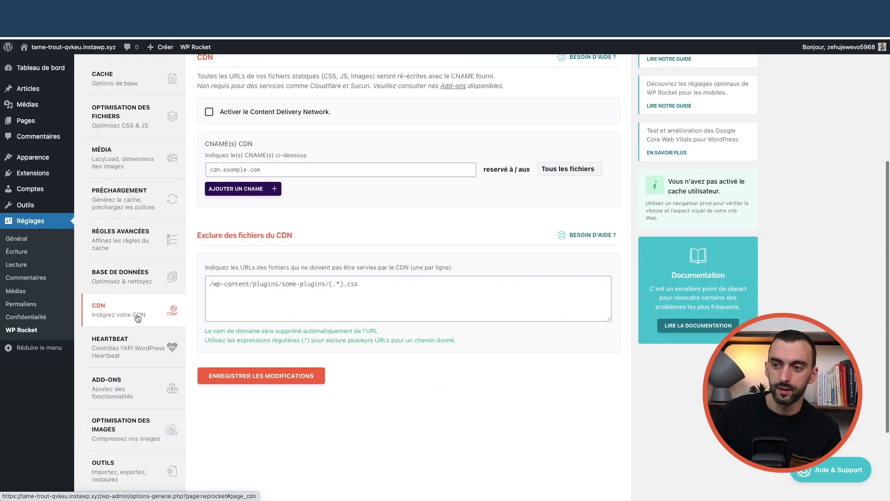
pyautogui.scroll(-10, 137, 318)
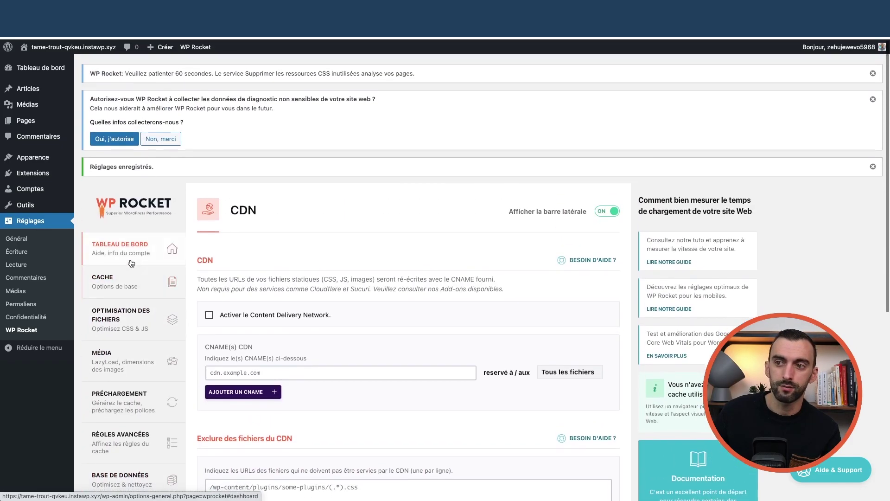
# Step: Clear and preload the cache from WP Rocket's dashboard, and purge the used CSS cache
pyautogui.click(119, 195)
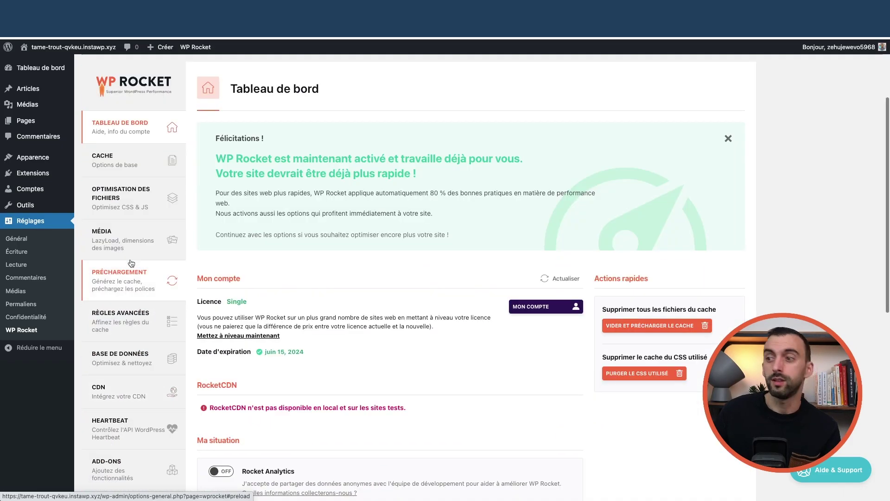
pyautogui.click(648, 325)
pyautogui.scroll(-1, 659, 399)
pyautogui.scroll(-1, 662, 406)
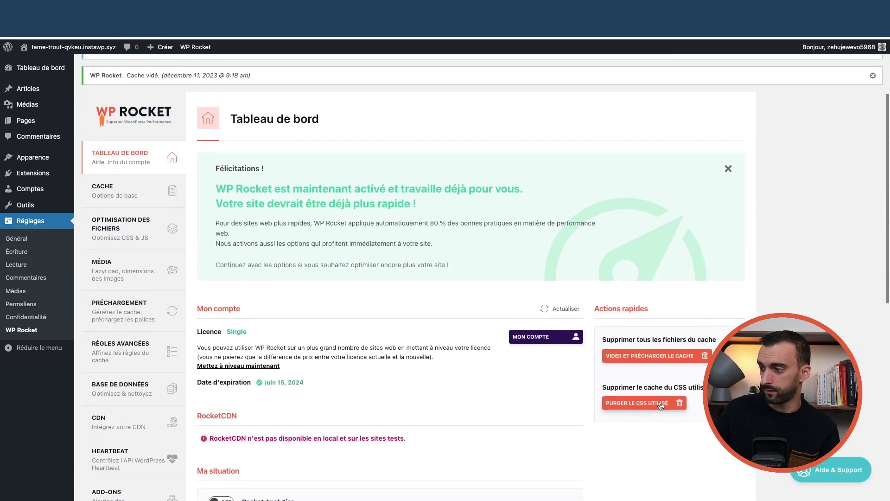
pyautogui.scroll(-1, 662, 406)
pyautogui.click(659, 405)
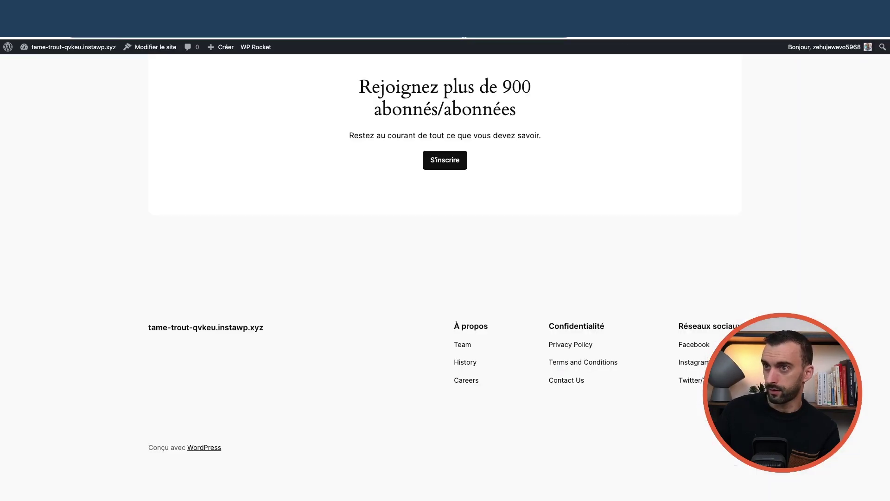
# Step: Check the site's front page, switch to the desktop report in PageSpeed Insights and run the analysis again
pyautogui.scroll(20, 491, 130)
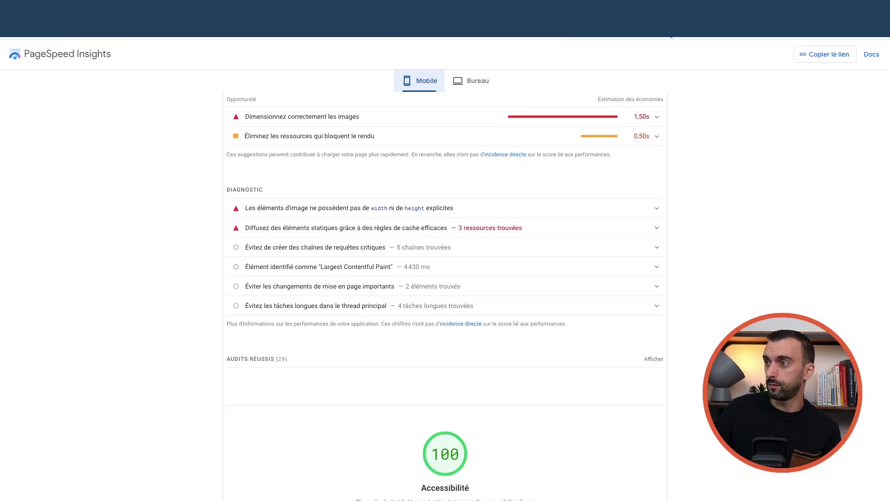
pyautogui.scroll(10, 497, 165)
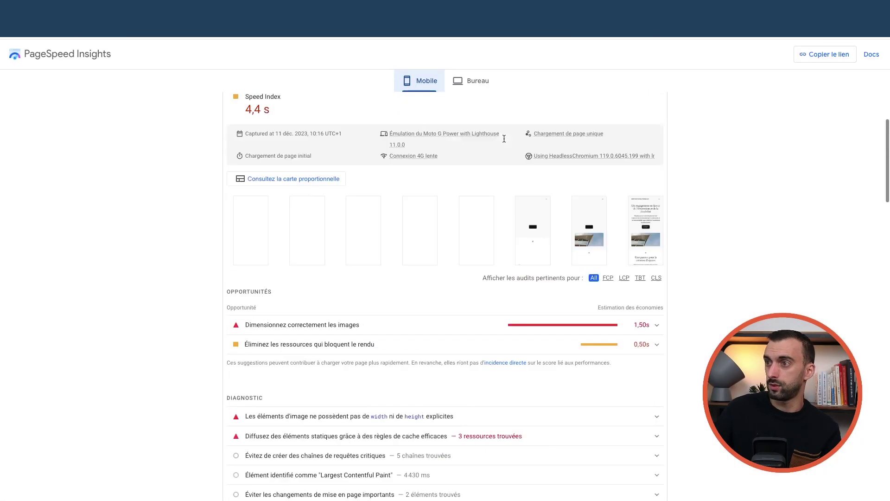
pyautogui.click(454, 141)
pyautogui.click(629, 111)
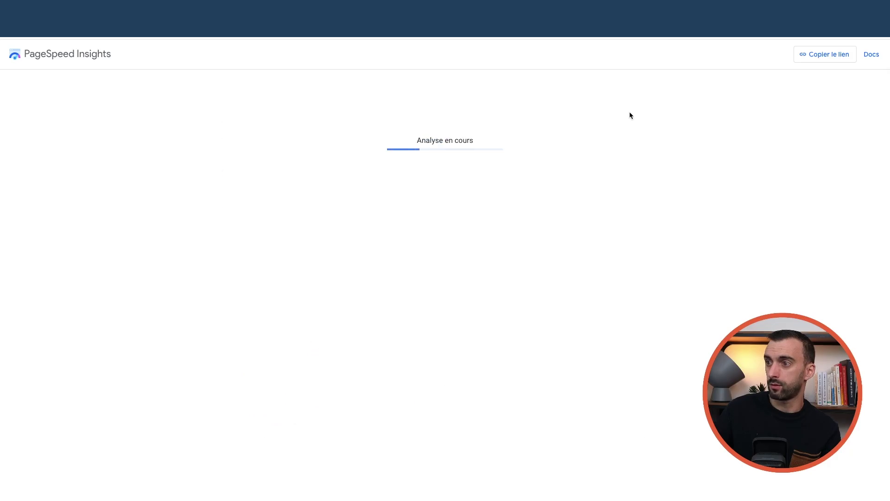